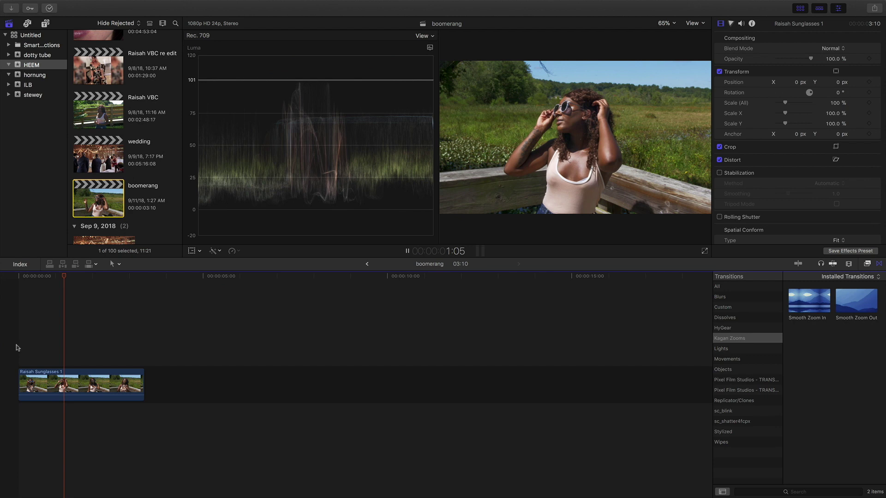
pyautogui.press('space')
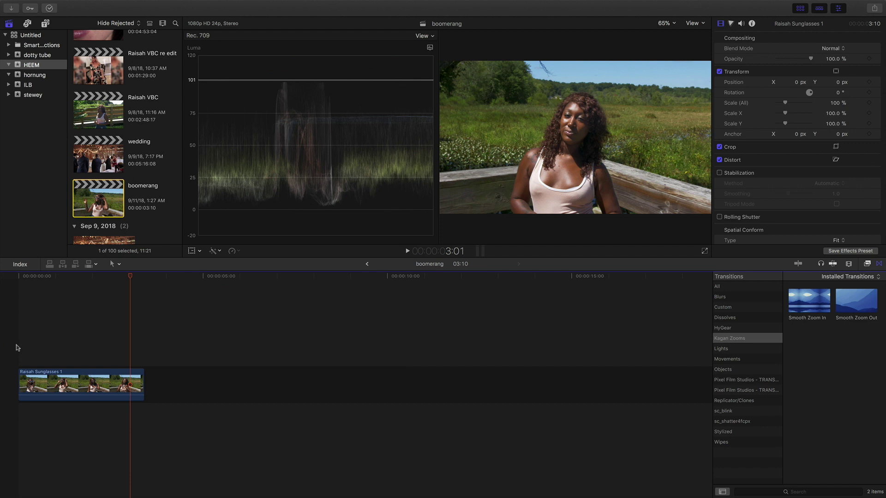
pyautogui.press('Home')
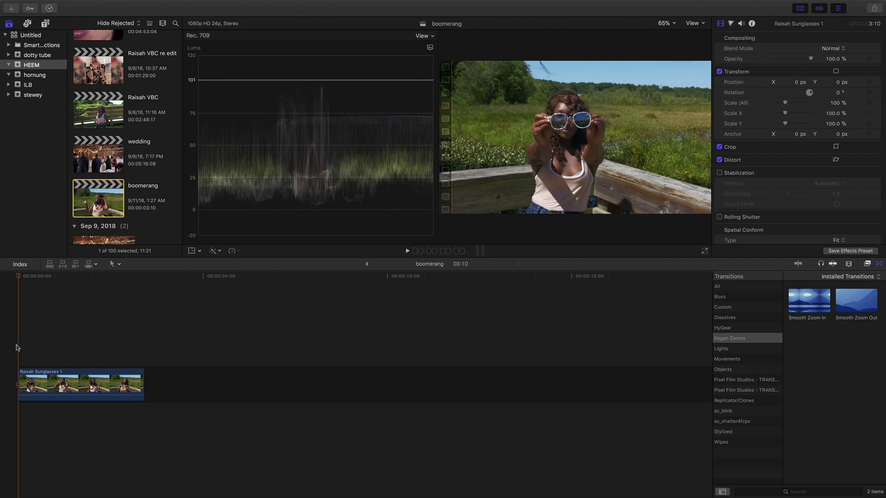
# Step: Copy the Raisah Sunglasses 1 clip to the clipboard
pyautogui.click(30, 374)
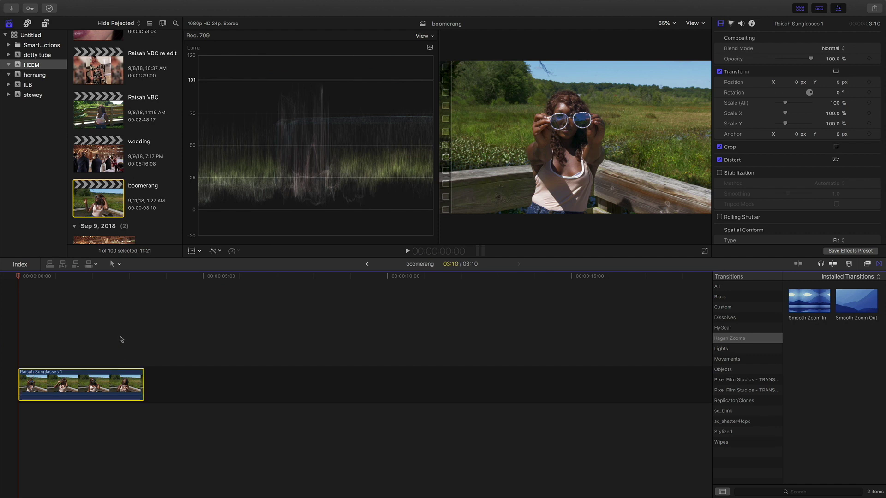
pyautogui.click(140, 339)
pyautogui.moveTo(143, 276); pyautogui.dragTo(14, 276)
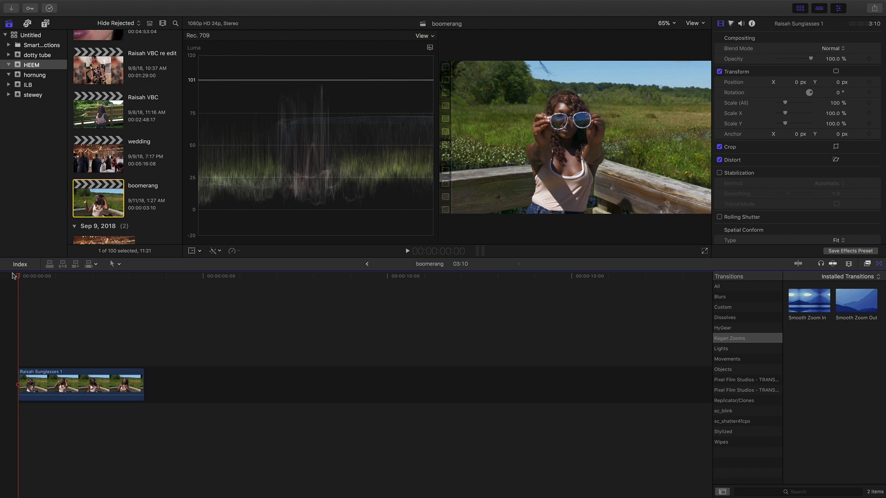
pyautogui.click(53, 377)
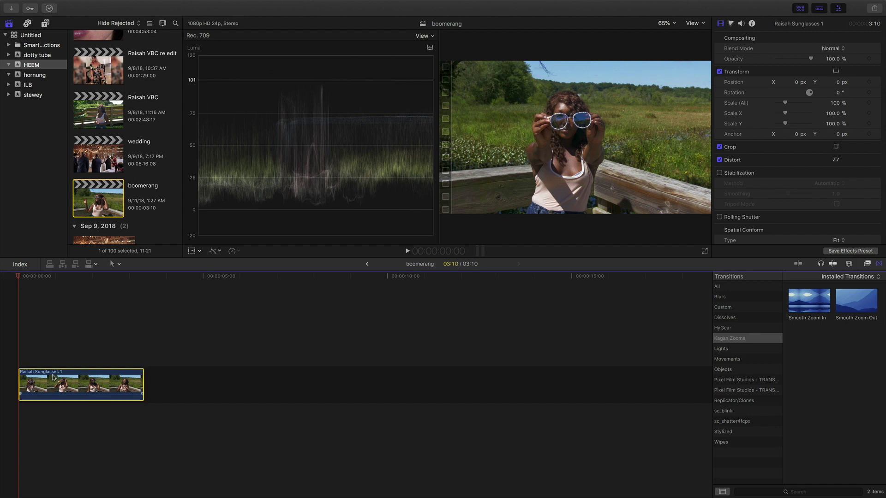
pyautogui.press('super+c')
# Step: Paste copies of the clip back to back after the original, reaching 13:16 total
pyautogui.click(141, 359)
pyautogui.click(145, 280)
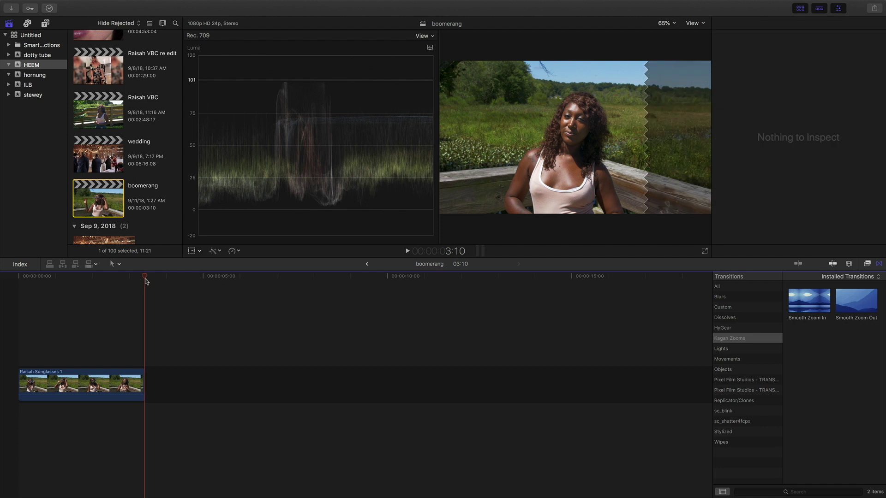
pyautogui.press('super+v')
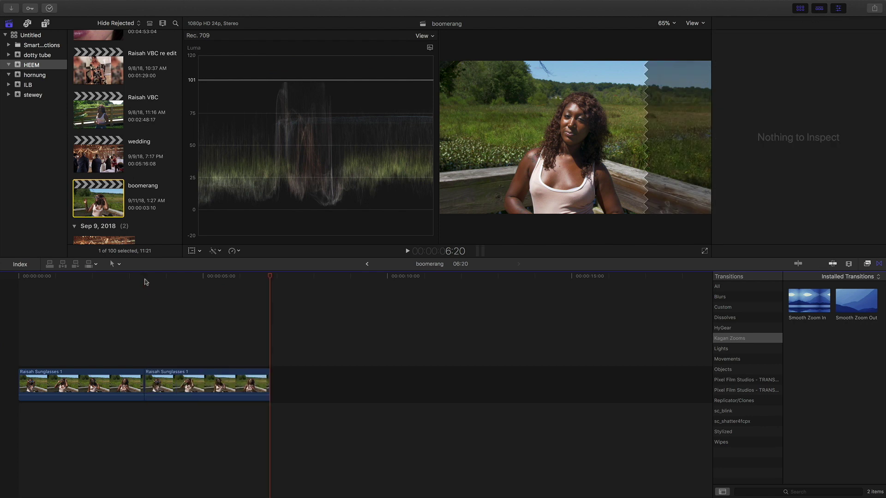
pyautogui.press('super+v')
pyautogui.press('super+v')
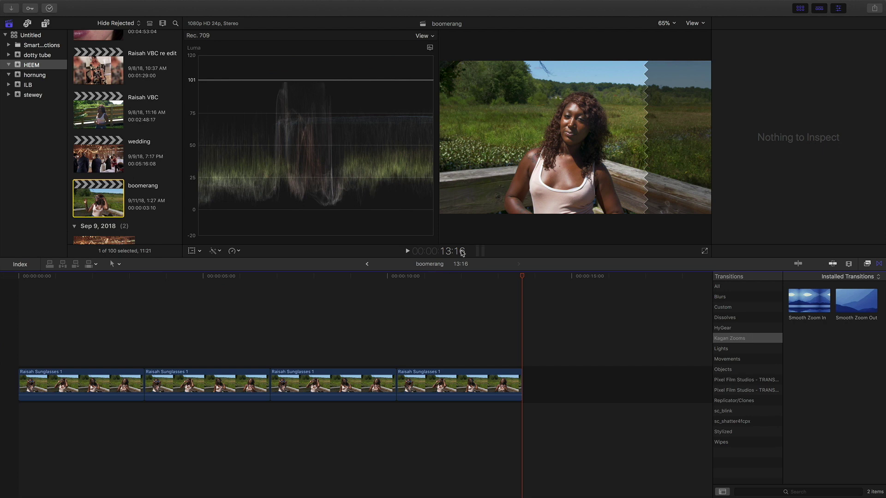
# Step: Option-drag the first sunglasses clip upward to create a connected copy above it
pyautogui.click(20, 359)
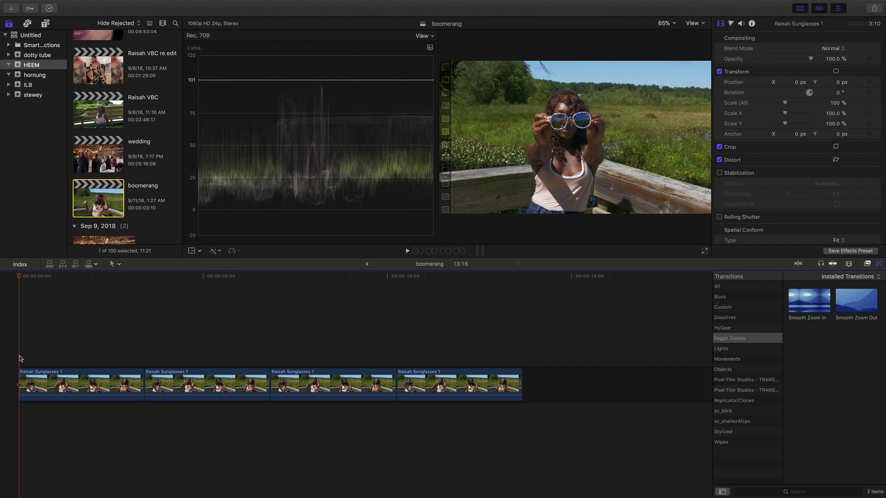
pyautogui.click(74, 382)
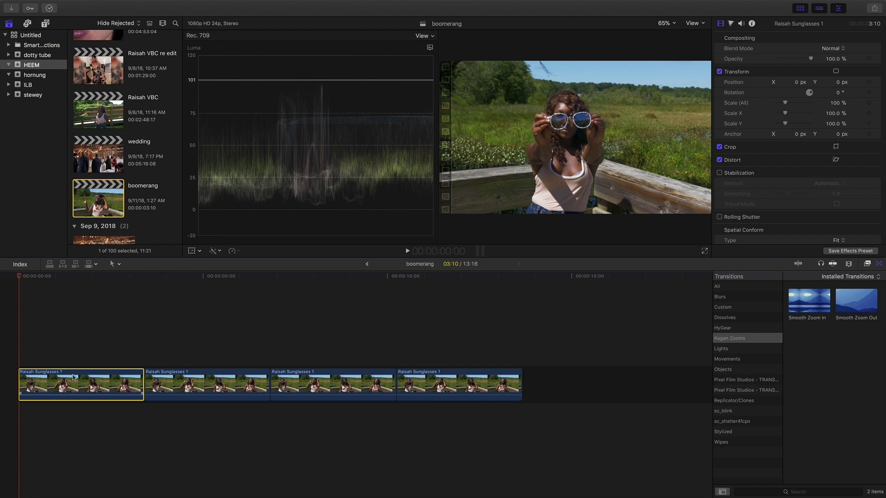
pyautogui.moveTo(74, 376); pyautogui.dragTo(67, 340)
pyautogui.click(64, 320)
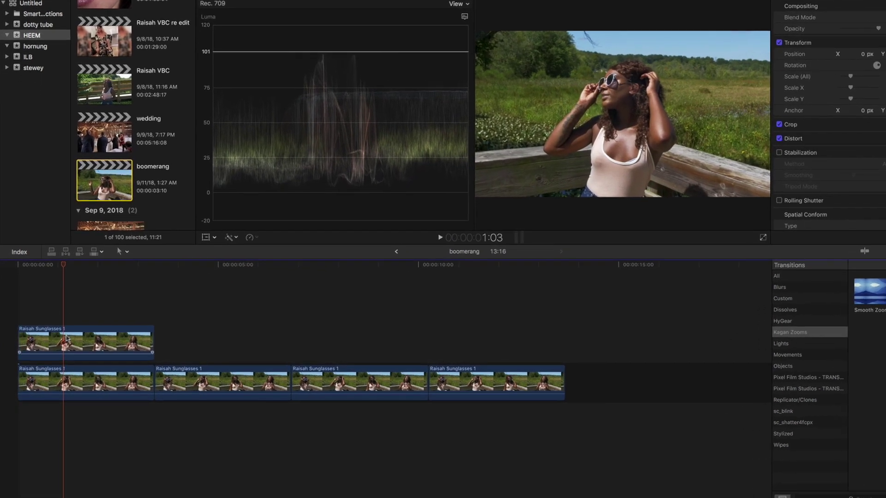
# Step: Move the duplicate into the storyline after the first clip and reverse it
pyautogui.moveTo(64, 341); pyautogui.dragTo(231, 369)
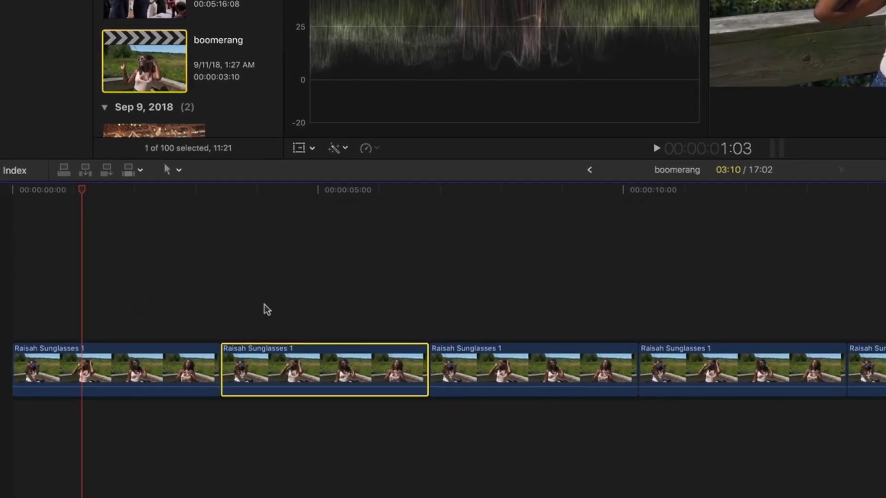
pyautogui.click(264, 304)
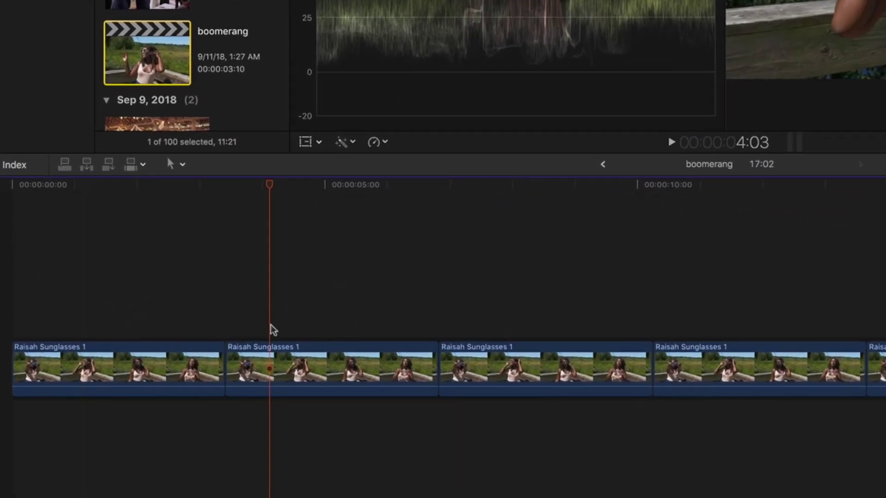
pyautogui.press('ctrl+super+1')
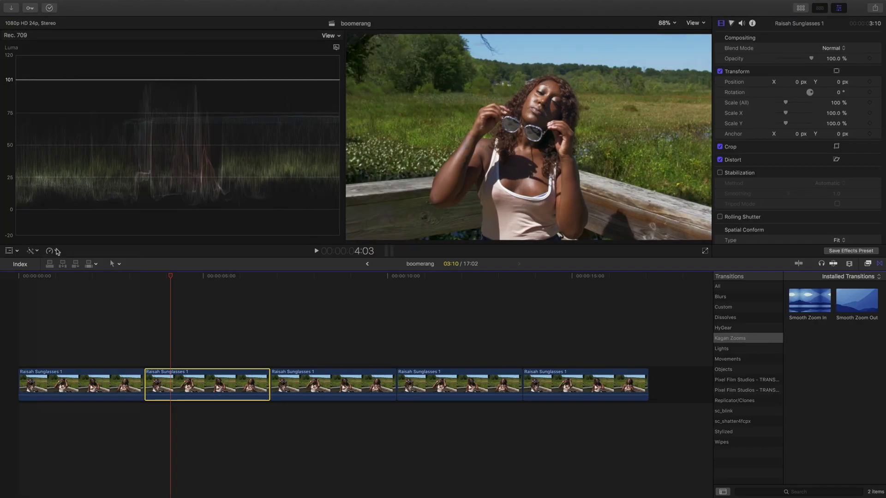
pyautogui.click(50, 251)
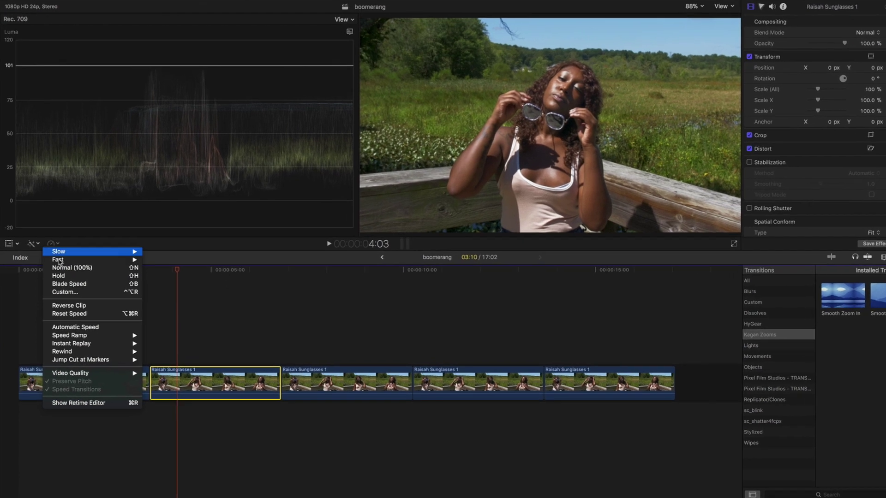
pyautogui.click(72, 298)
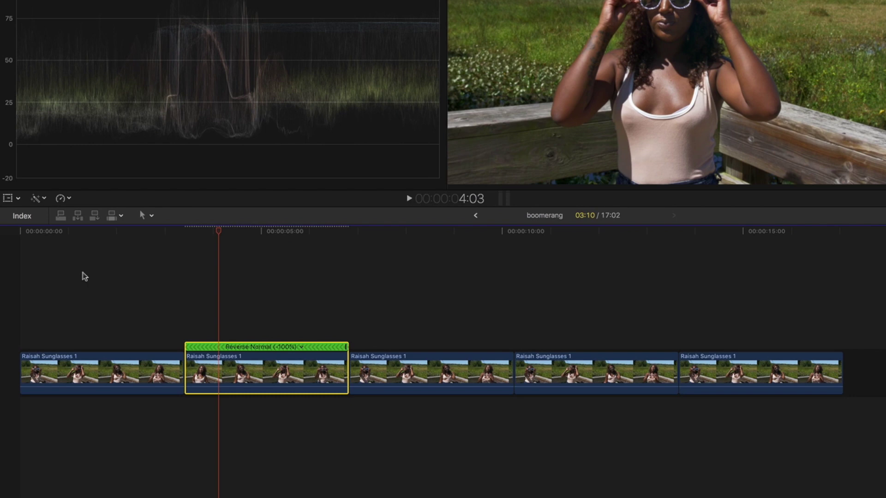
# Step: Speed the reversed second clip up to Fast 20x
pyautogui.click(67, 206)
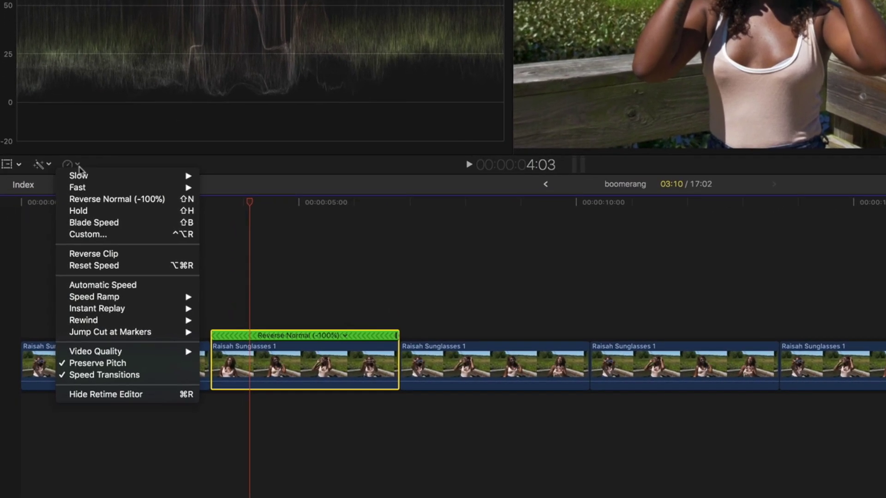
pyautogui.moveTo(86, 197)
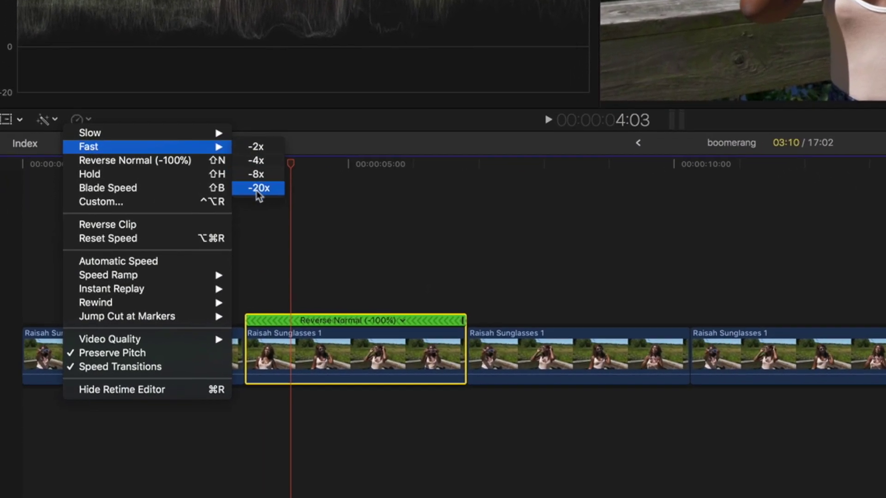
pyautogui.click(279, 167)
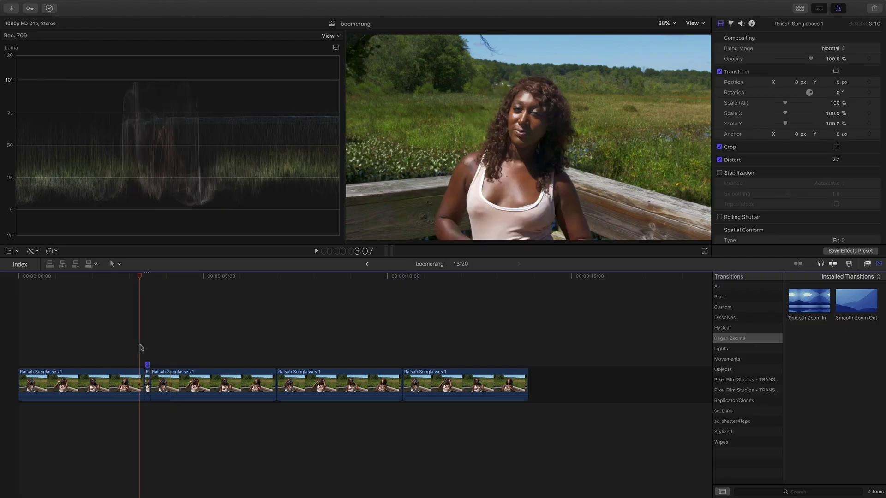
# Step: Duplicate the 20x sliver and place copies between the clips and at the storyline's end
pyautogui.press('space')
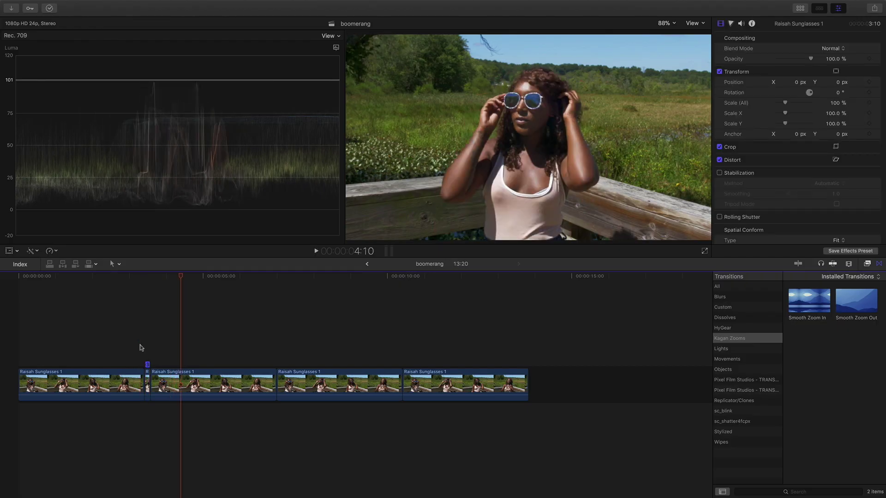
pyautogui.click(148, 379)
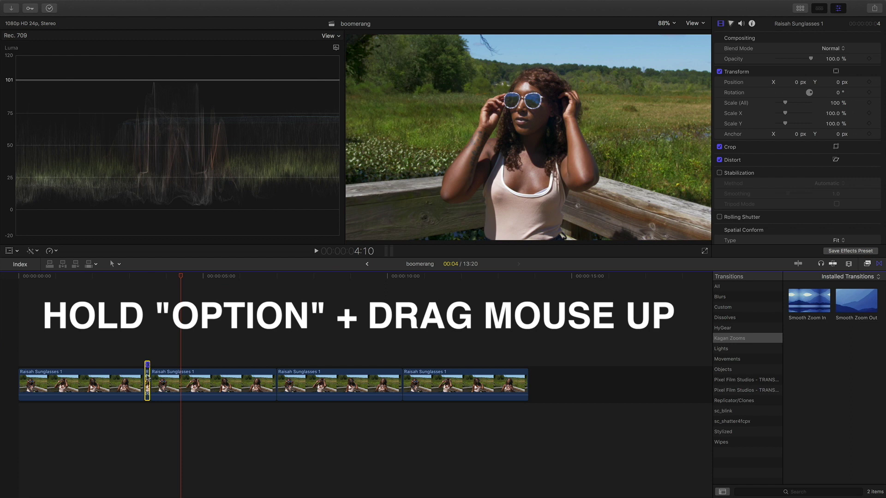
pyautogui.moveTo(147, 376); pyautogui.dragTo(279, 376)
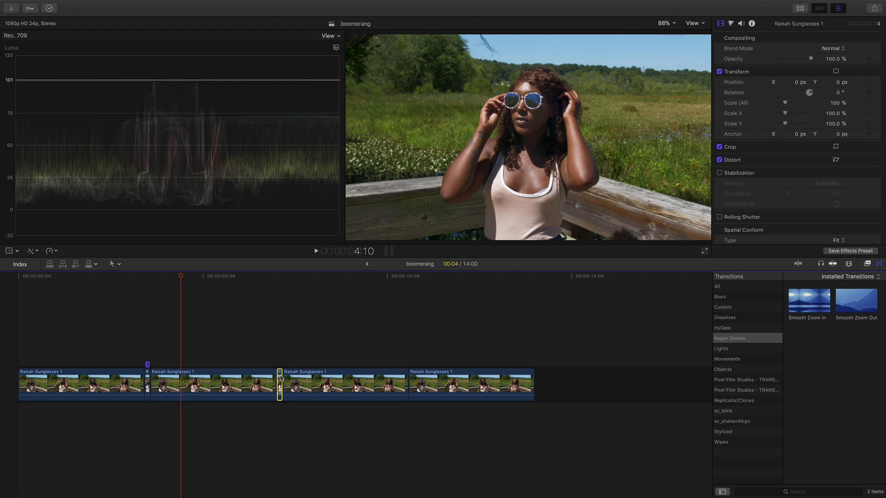
pyautogui.moveTo(280, 376); pyautogui.dragTo(543, 375)
pyautogui.click(412, 376)
pyautogui.click(541, 353)
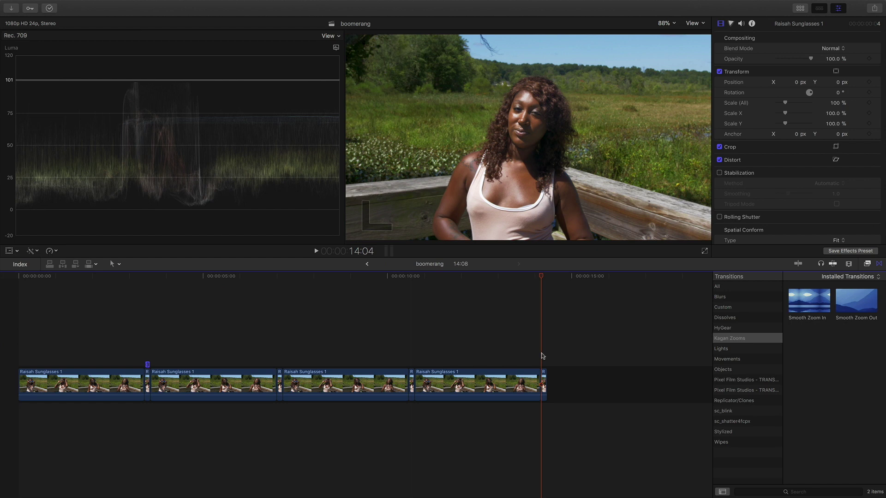
pyautogui.press('/')
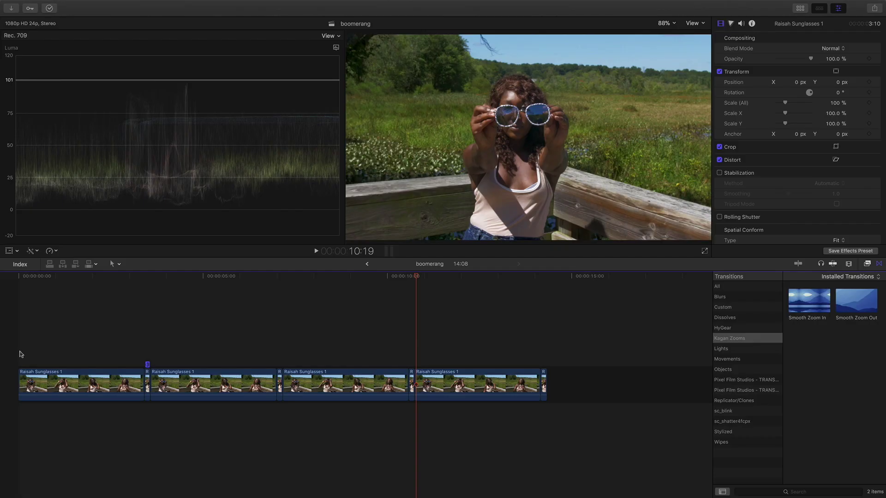
# Step: Select the 6:12 Raisah Sunglasses 5 clip and play it from about one second in
pyautogui.moveTo(18, 277); pyautogui.dragTo(147, 287)
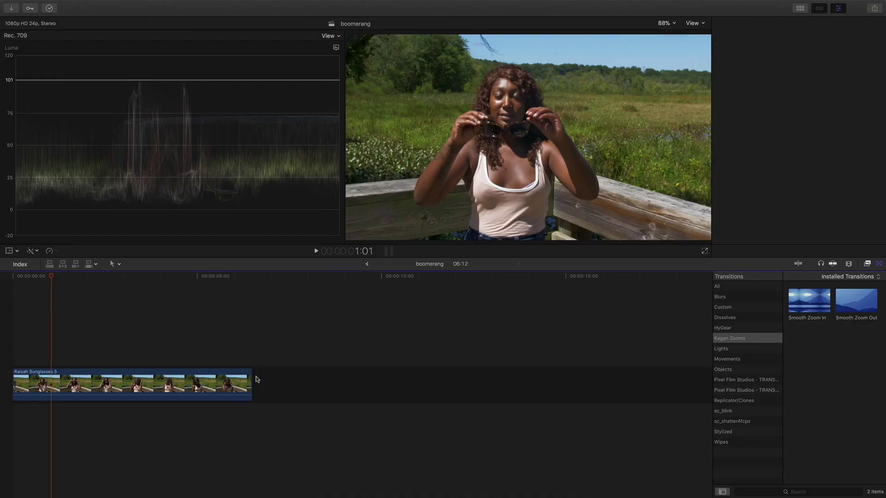
pyautogui.click(249, 383)
pyautogui.press('/')
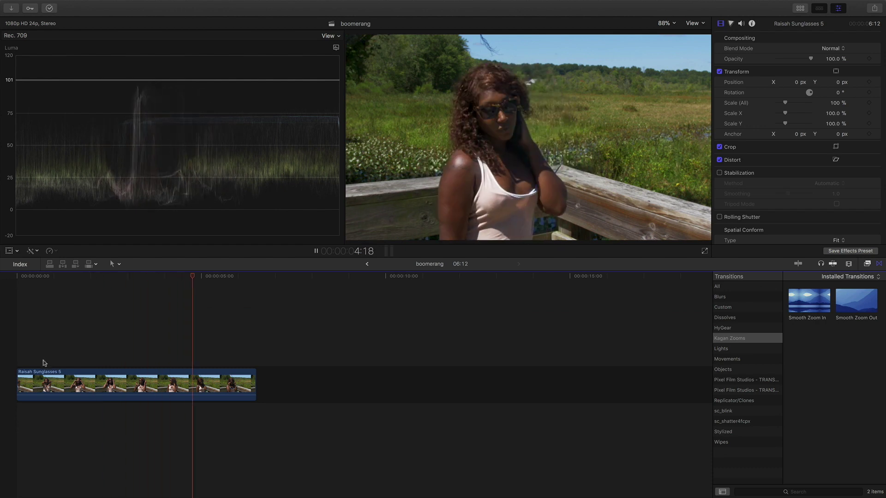
# Step: Blade the clip at 15 frames in and delete the short opening piece
pyautogui.click(17, 360)
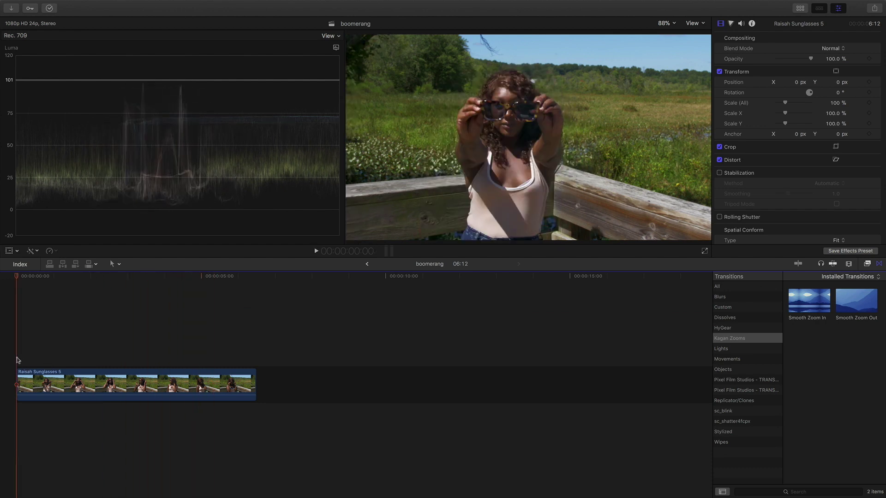
pyautogui.press('space')
pyautogui.press('space')
pyautogui.press('b')
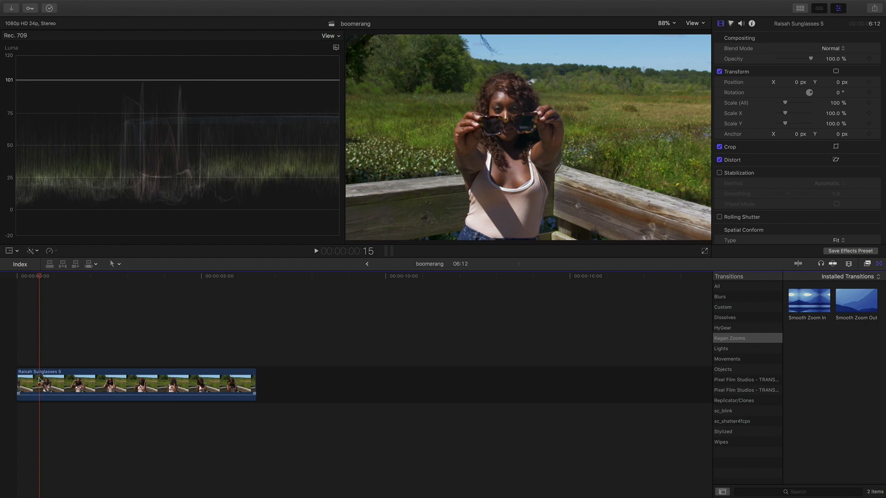
pyautogui.click(39, 381)
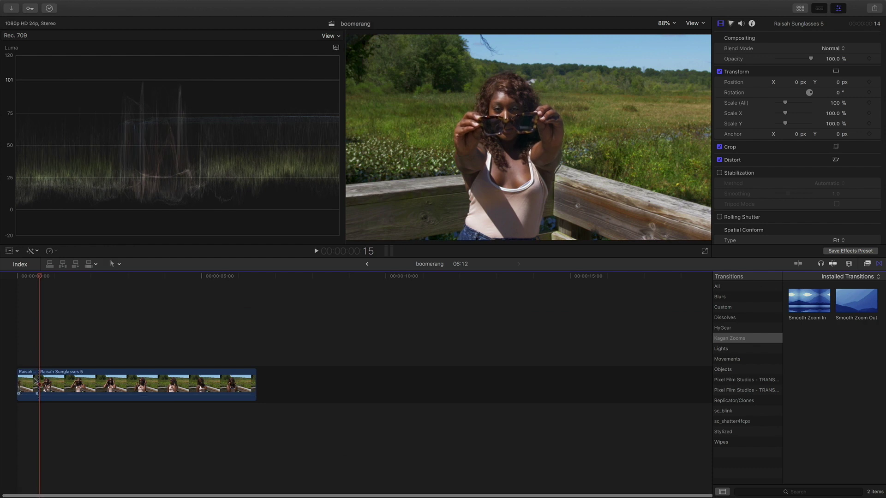
pyautogui.press('Delete')
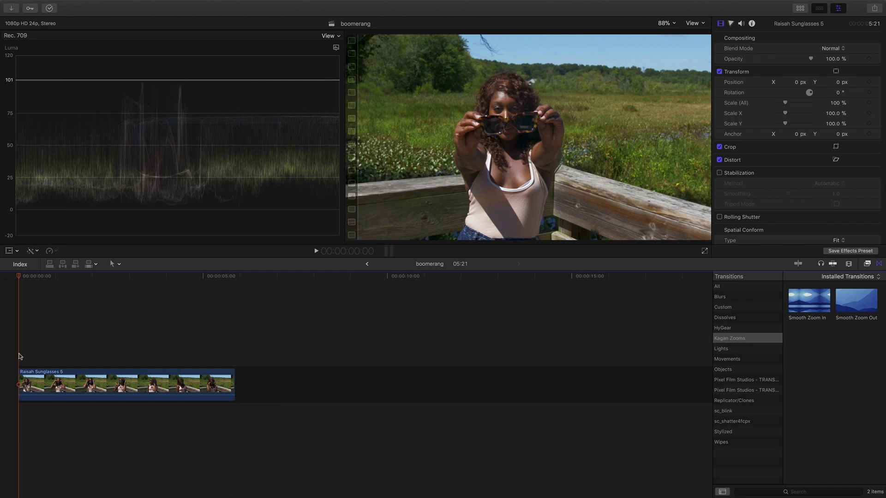
# Step: Play back the trimmed 5:21 clip and reselect it
pyautogui.click(25, 375)
pyautogui.press('space')
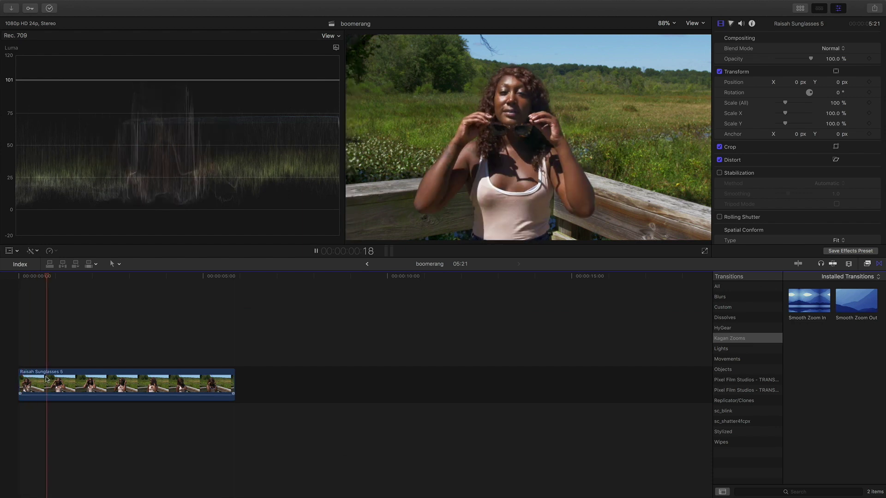
pyautogui.moveTo(47, 276)
pyautogui.mouseDown()
pyautogui.moveTo(28, 277)
pyautogui.moveTo(36, 283)
pyautogui.mouseUp()
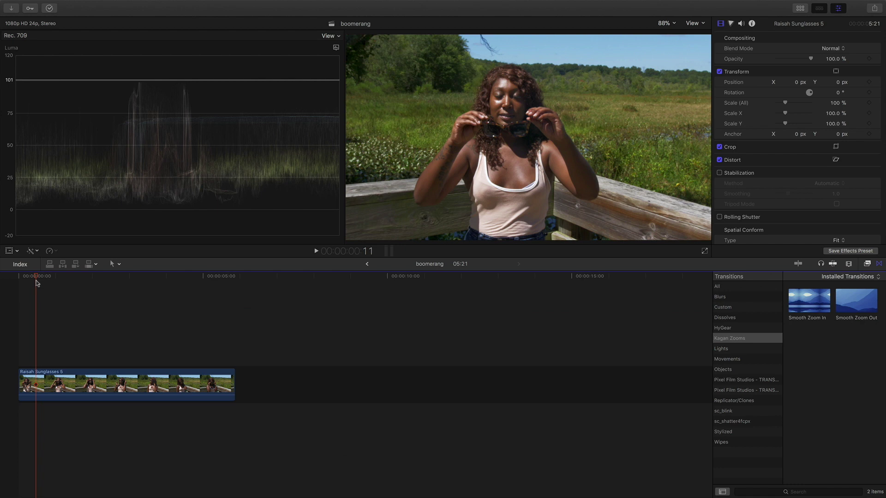
pyautogui.click(37, 381)
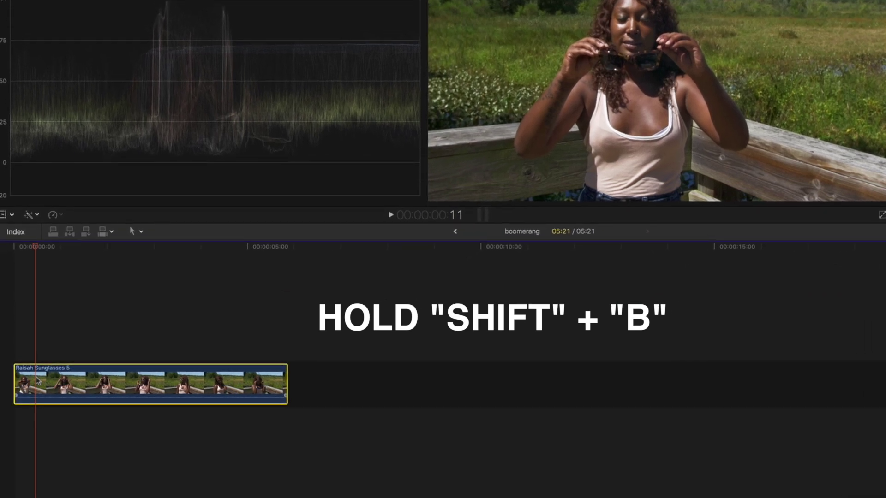
# Step: Show the retime editor and cut the clip's speed at the 2:14 mark
pyautogui.hotkey('shift', 'b')
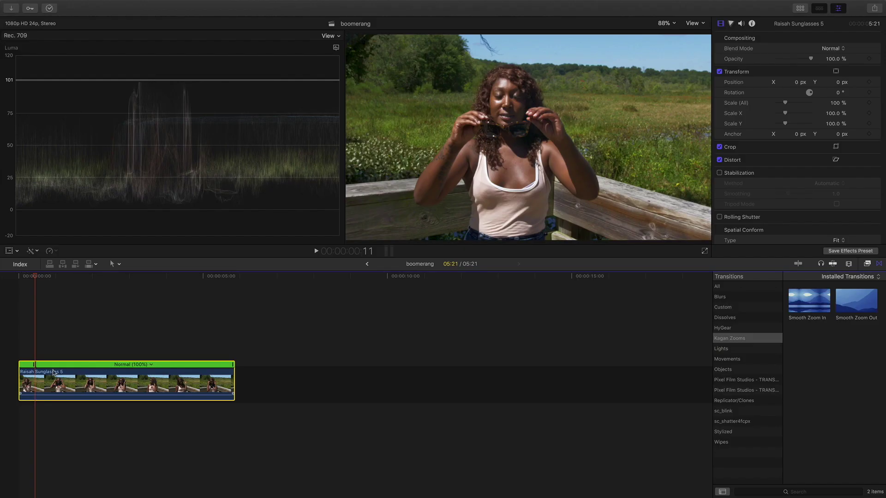
pyautogui.click(35, 276)
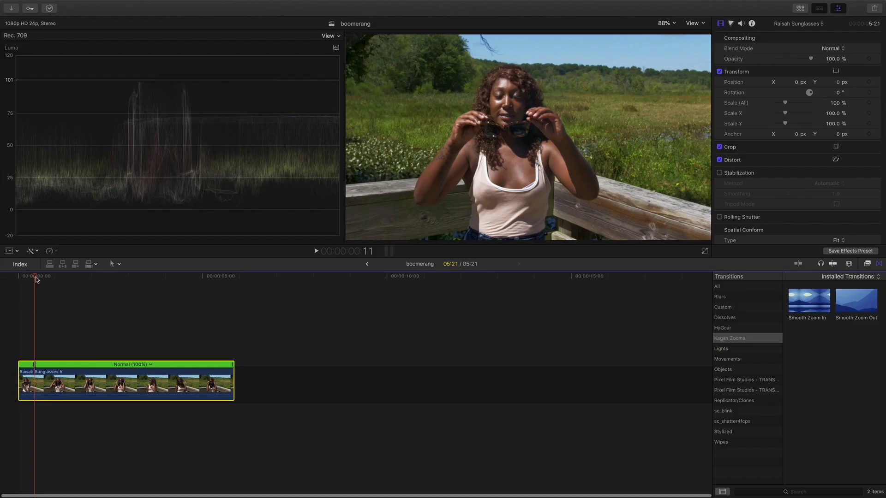
pyautogui.moveTo(36, 279); pyautogui.dragTo(113, 287)
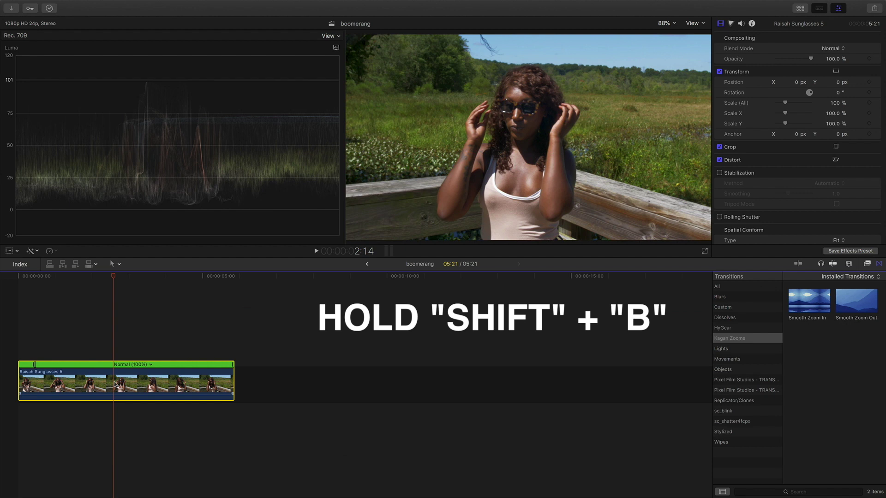
pyautogui.hotkey('shift', 'b')
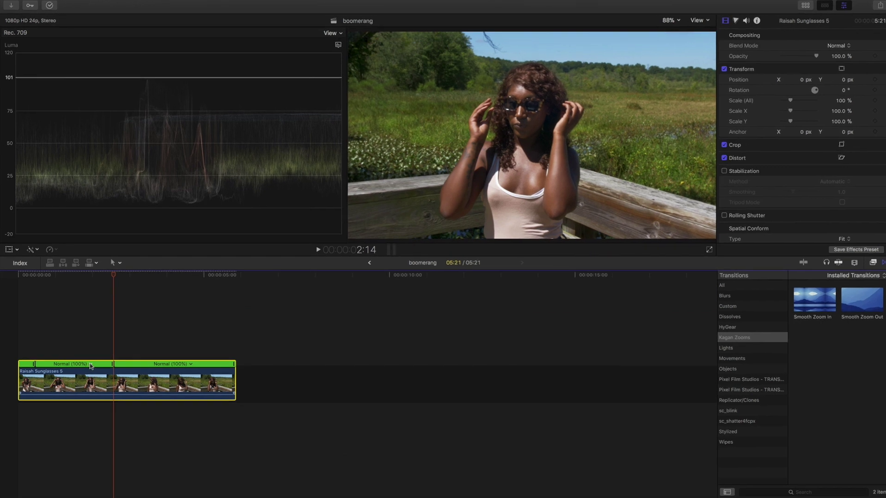
# Step: Set the first speed section to Fast 20x
pyautogui.click(90, 365)
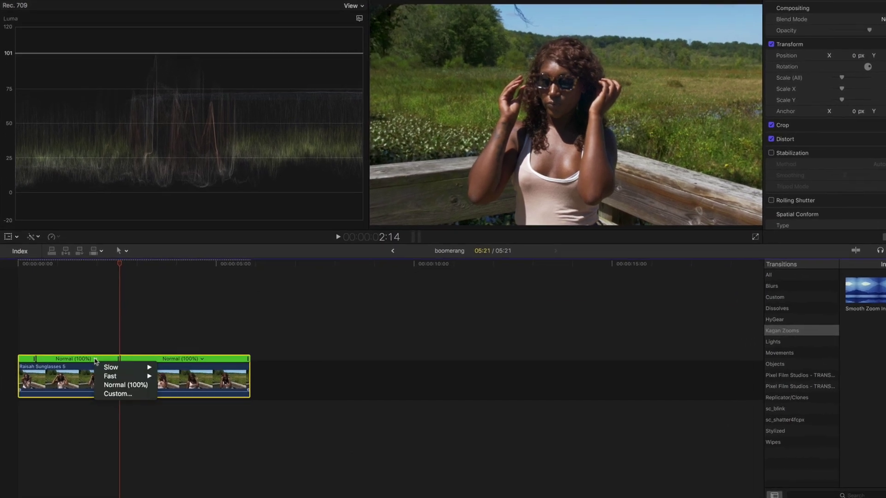
pyautogui.moveTo(116, 376)
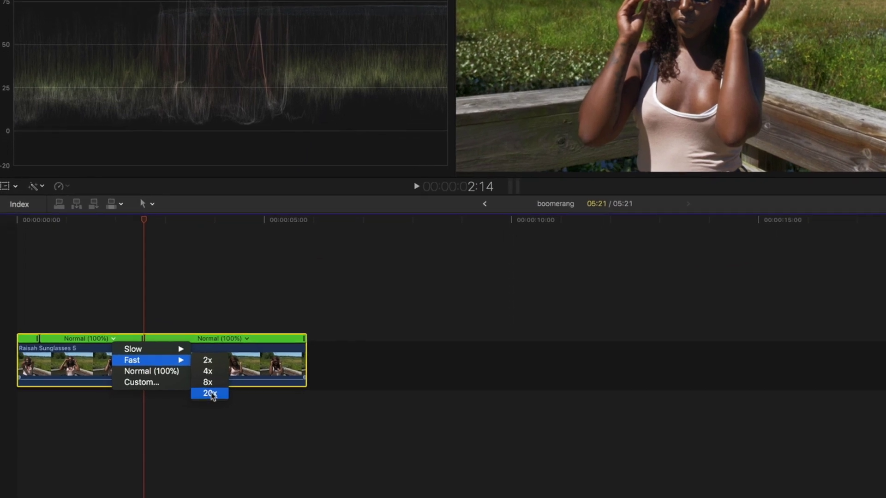
pyautogui.click(210, 393)
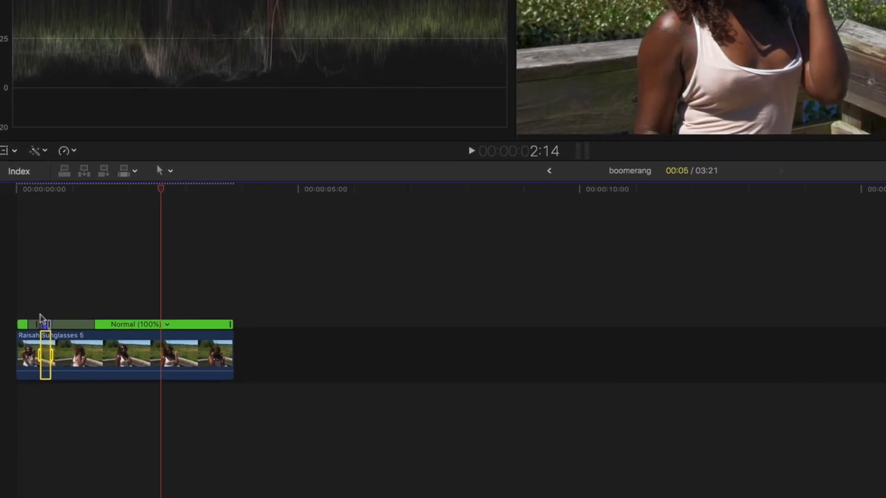
# Step: Play the 3:21 clip back from the start to review the fast section
pyautogui.click(38, 301)
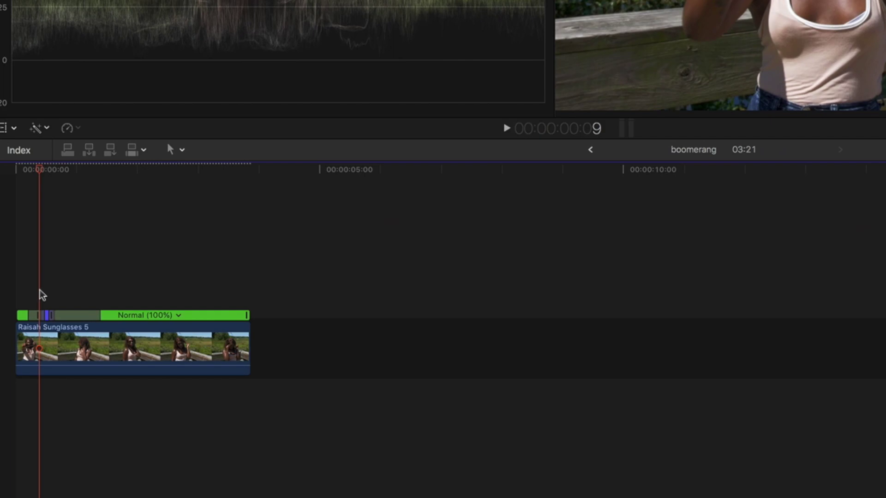
pyautogui.press('space')
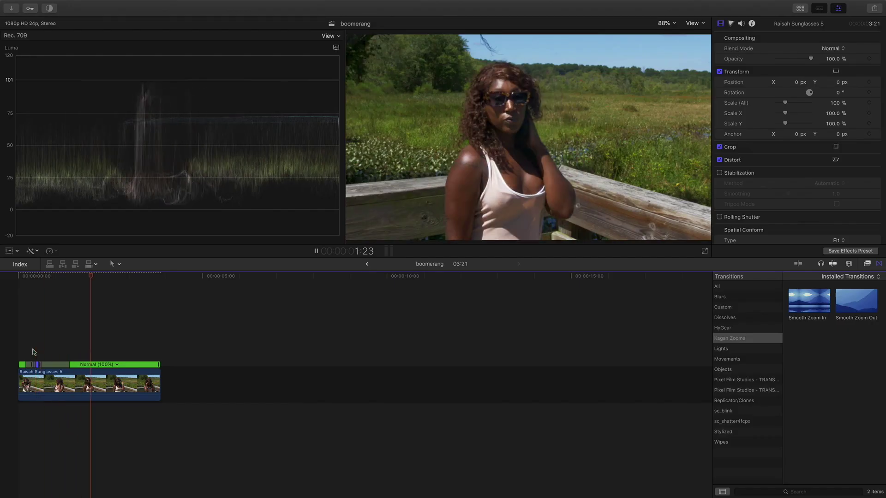
pyautogui.press('space')
pyautogui.click(22, 344)
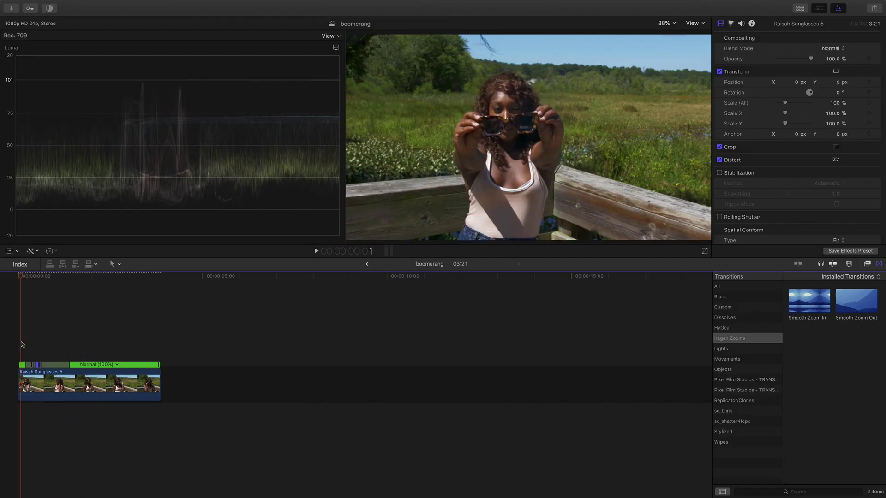
pyautogui.press('space')
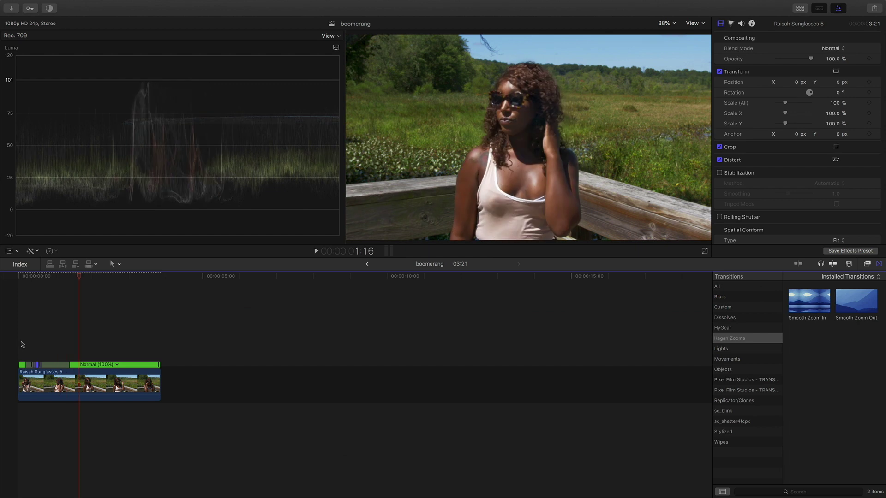
pyautogui.click(53, 349)
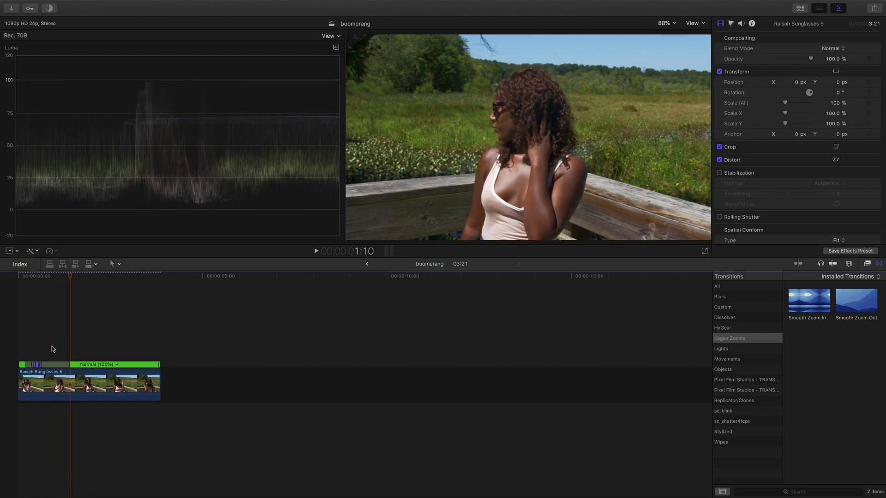
pyautogui.click(70, 383)
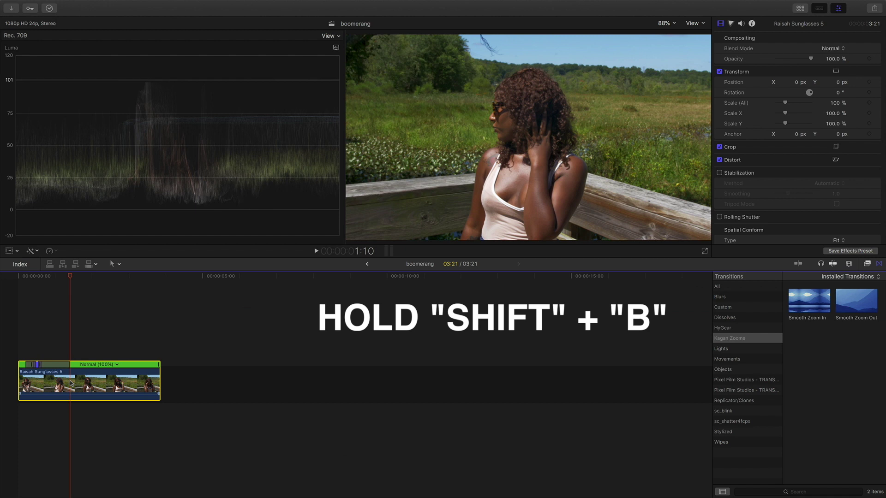
# Step: Cut the speed at two playhead points and set the middle section to Fast 20x
pyautogui.hotkey('shift', 'b')
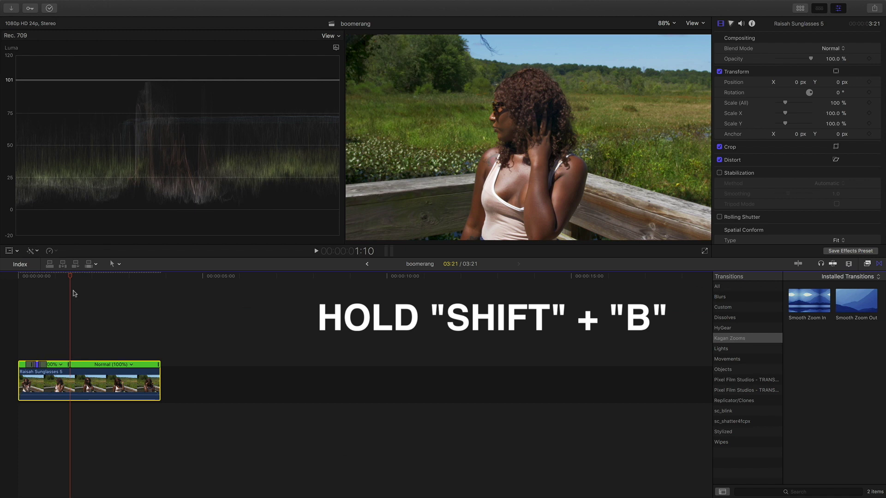
pyautogui.moveTo(71, 278); pyautogui.dragTo(135, 284)
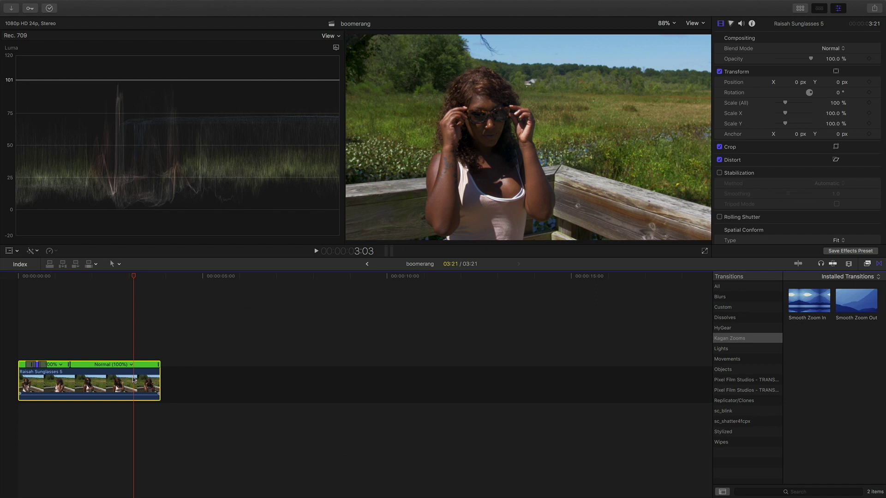
pyautogui.hotkey('alt', 'k')
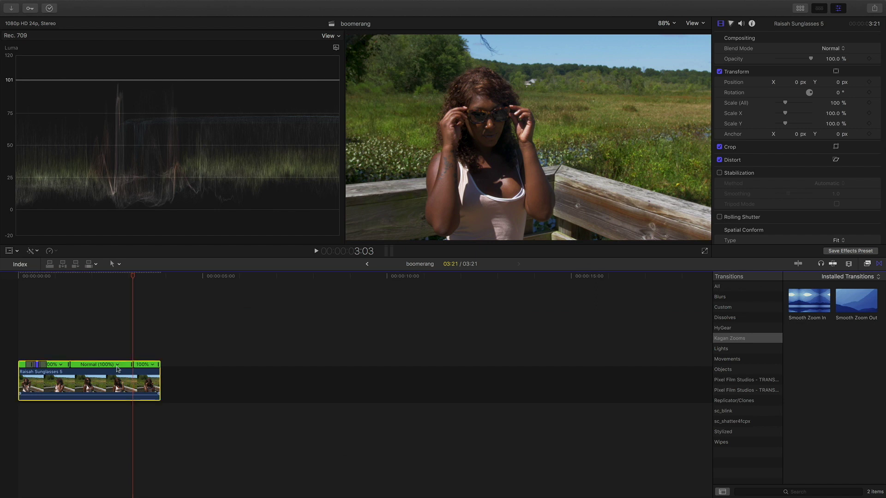
pyautogui.click(117, 366)
pyautogui.moveTo(152, 381)
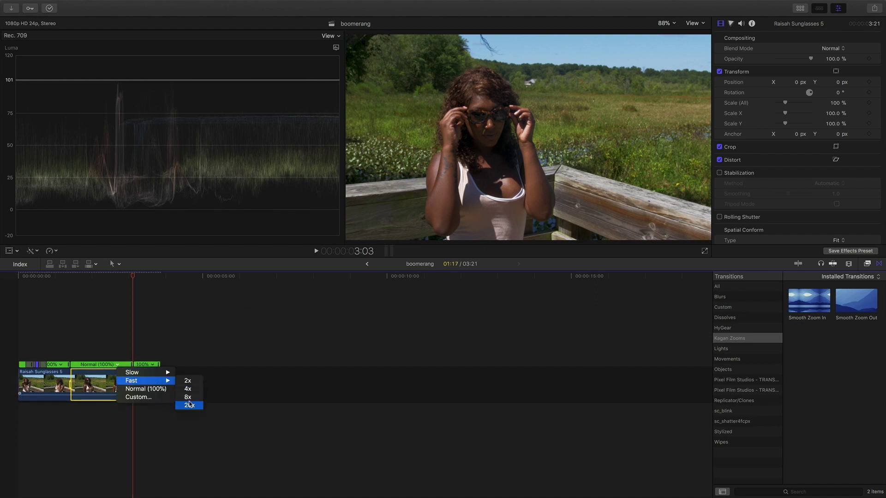
pyautogui.click(189, 405)
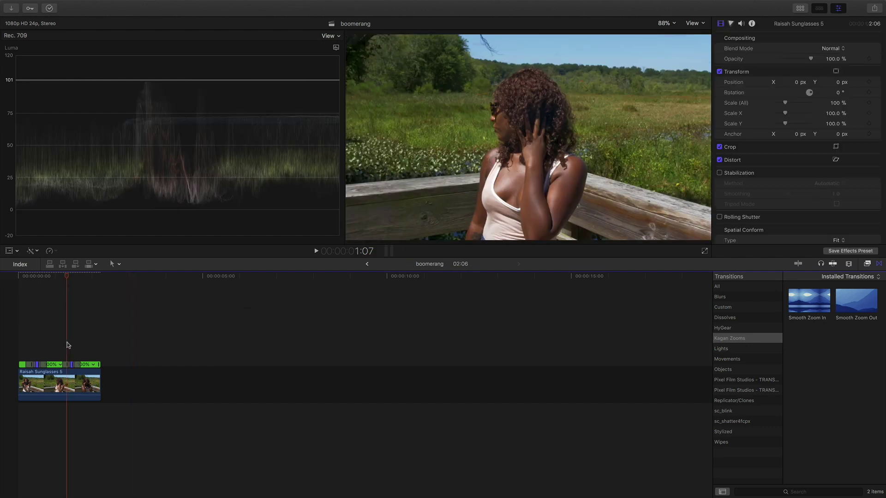